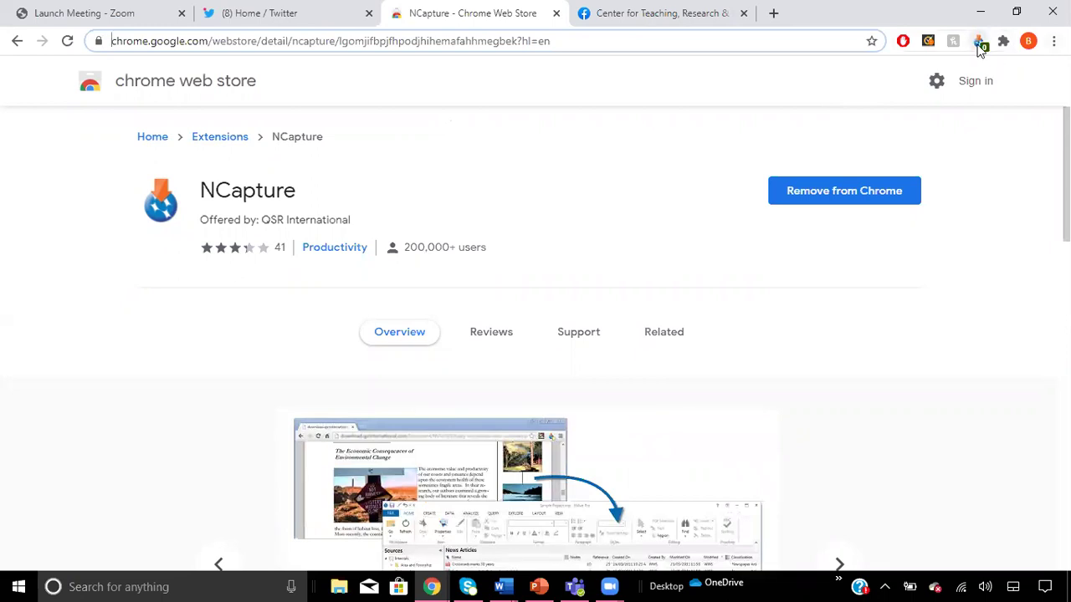
# Open Chrome's extensions management page to check that the NCapture extension is enabled
pyautogui.click(1055, 41)
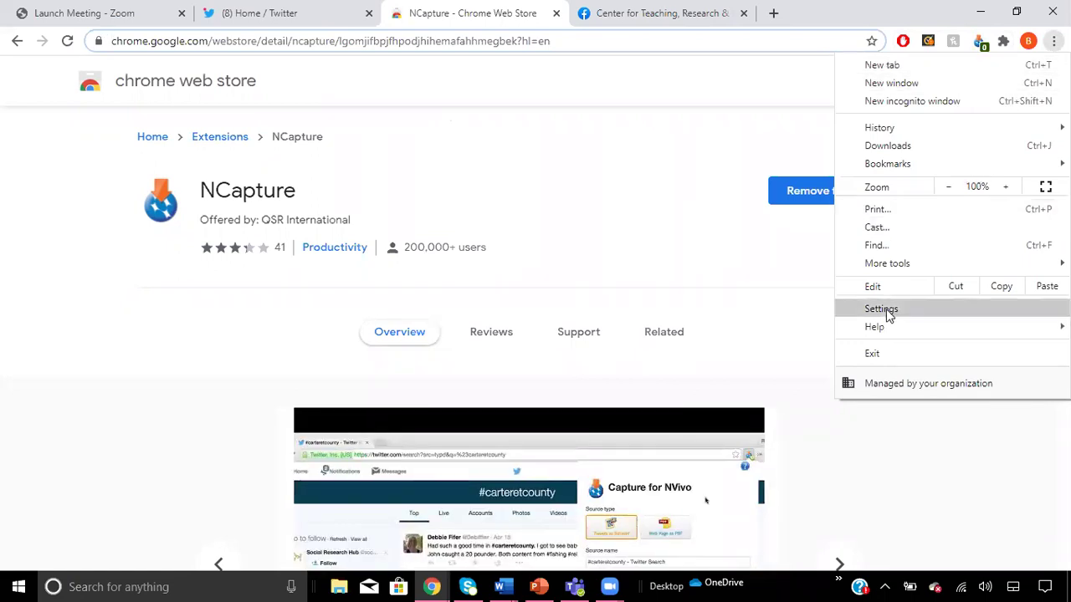
pyautogui.moveTo(886, 263)
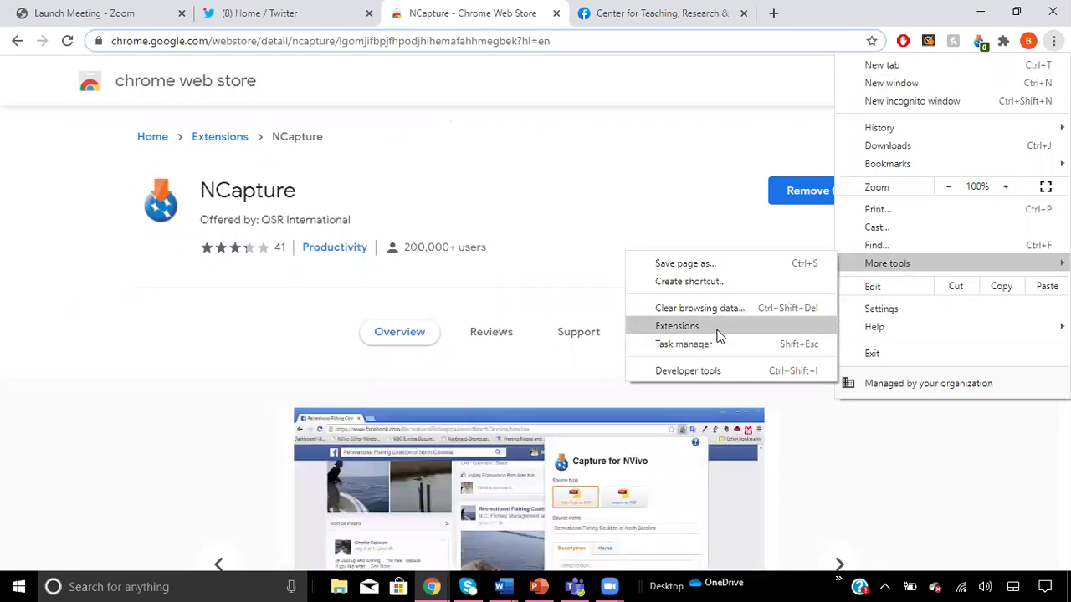
pyautogui.click(717, 330)
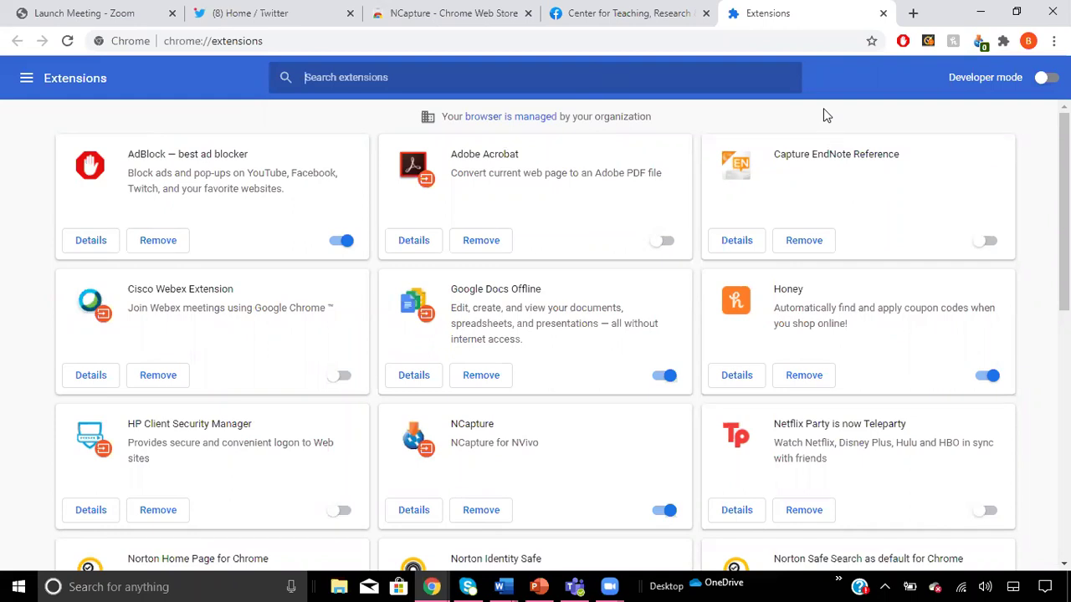
# Go to the open Twitter page and run the recent search for #Food
pyautogui.click(287, 29)
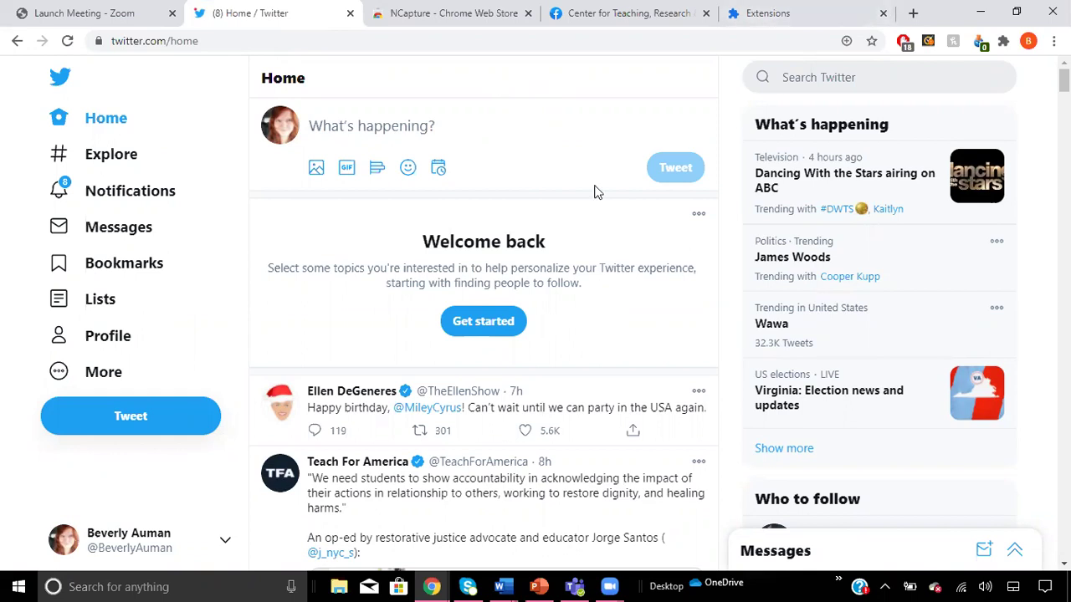
pyautogui.click(804, 72)
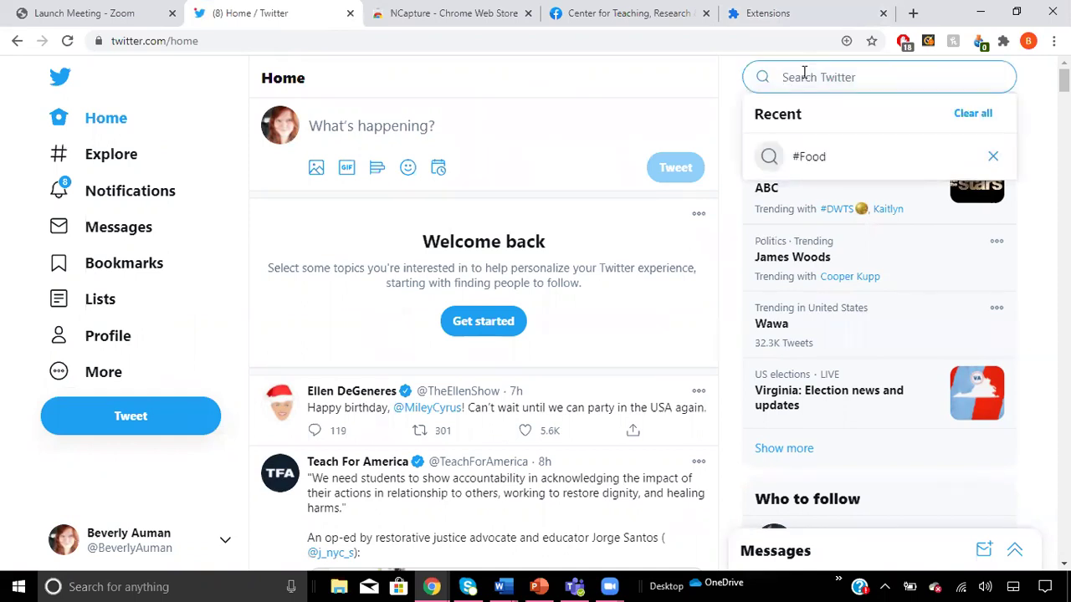
pyautogui.click(814, 157)
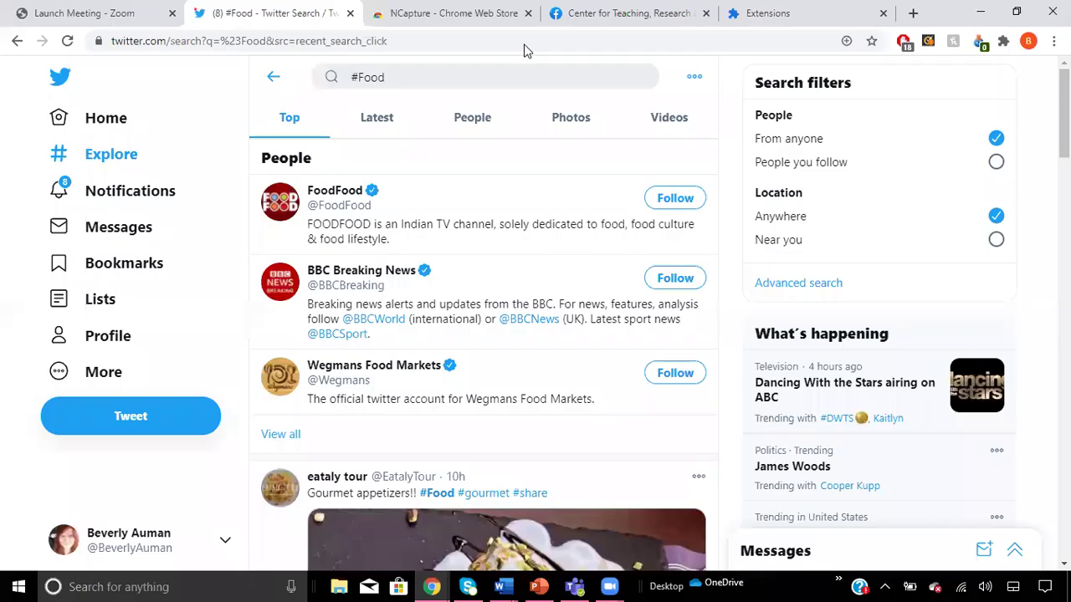
# Set up an NCapture of the #Food search with tweets as dataset and the description "twitter example"
pyautogui.click(980, 44)
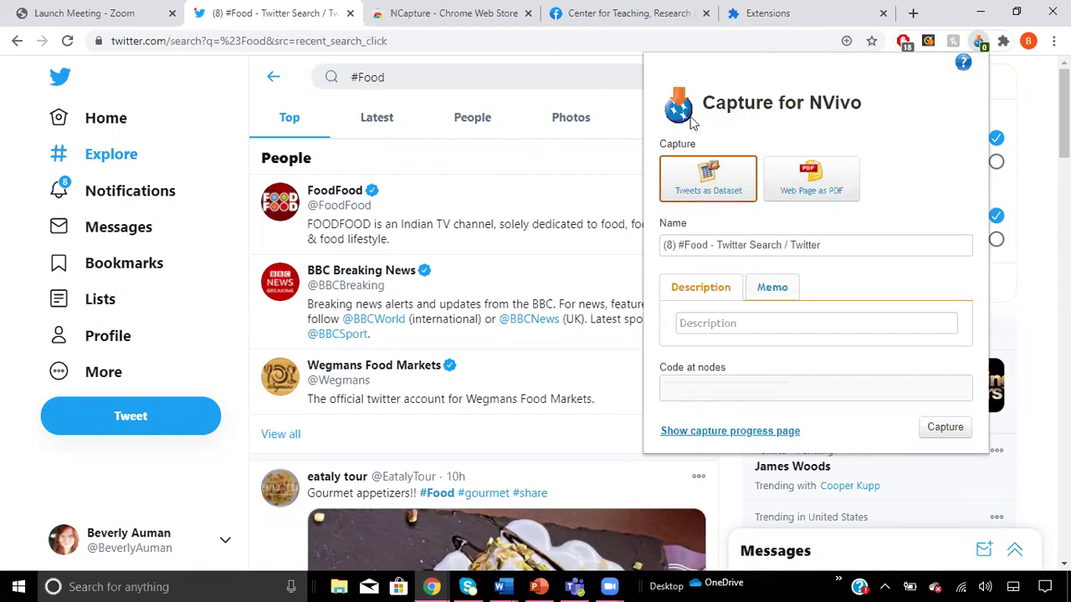
pyautogui.doubleClick(686, 245)
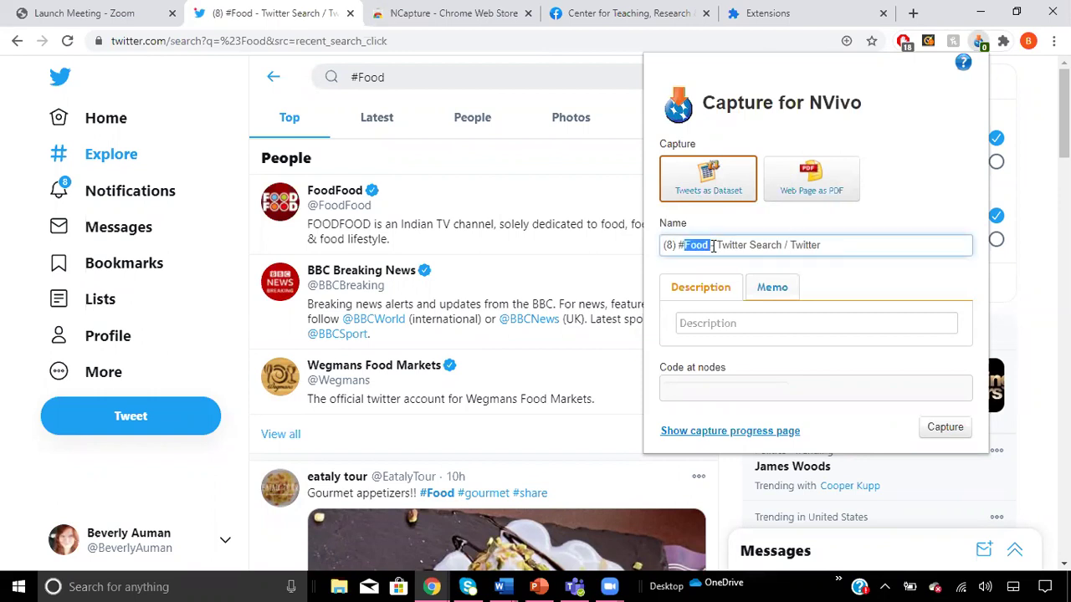
pyautogui.click(857, 242)
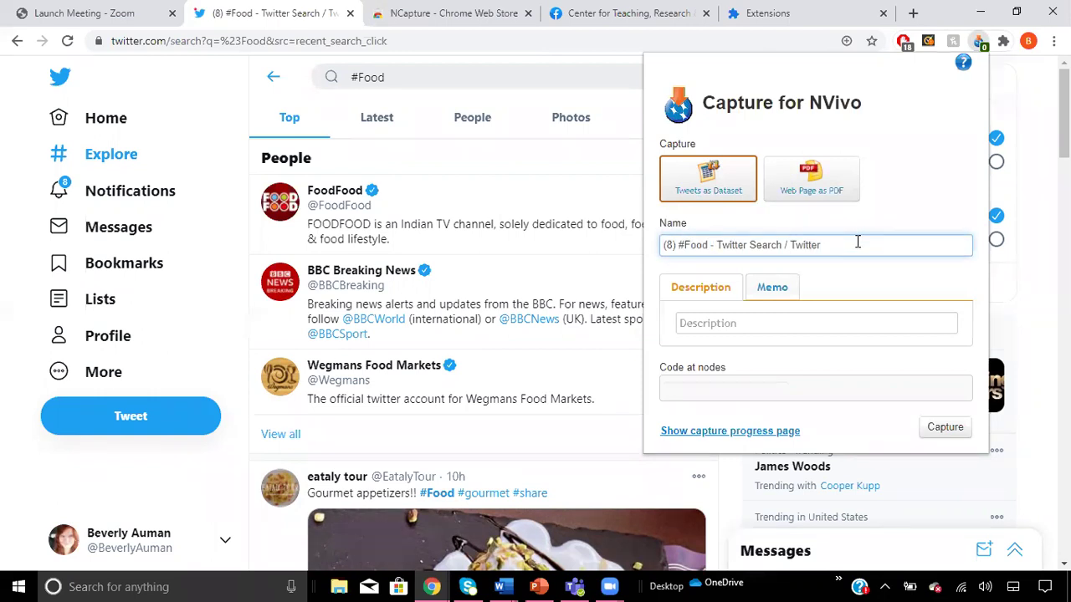
pyautogui.click(752, 317)
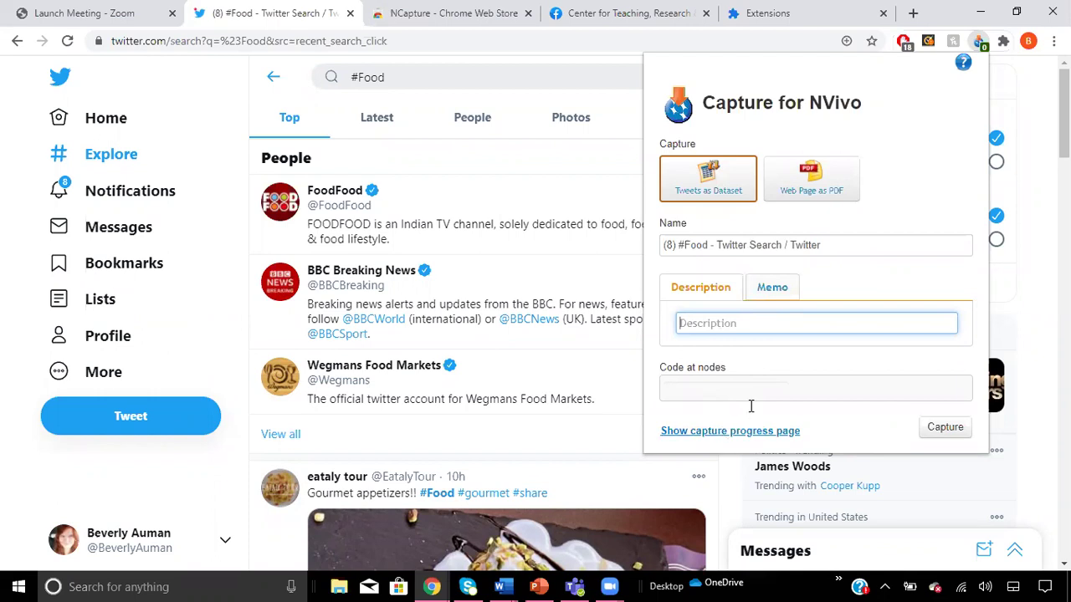
pyautogui.write('tw')
pyautogui.write('itte')
pyautogui.write('r ee')
pyautogui.write('ample')
pyautogui.click(725, 325)
pyautogui.press('Delete')
pyautogui.write('x')
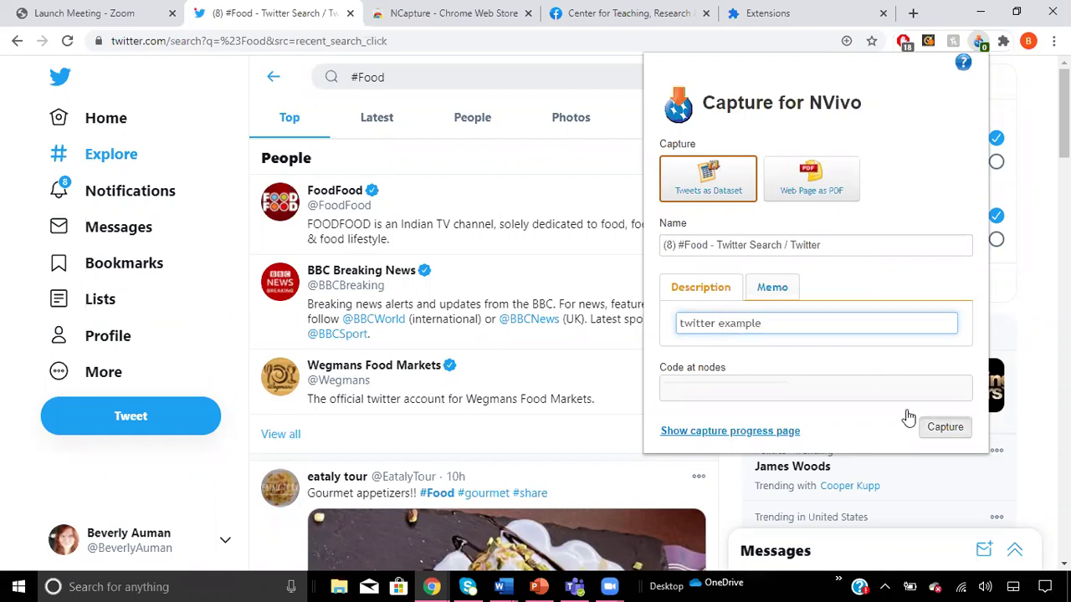
# Start the tweet capture, authorize NVivo NCapture to access the Twitter account, and show the capture progress page
pyautogui.click(945, 426)
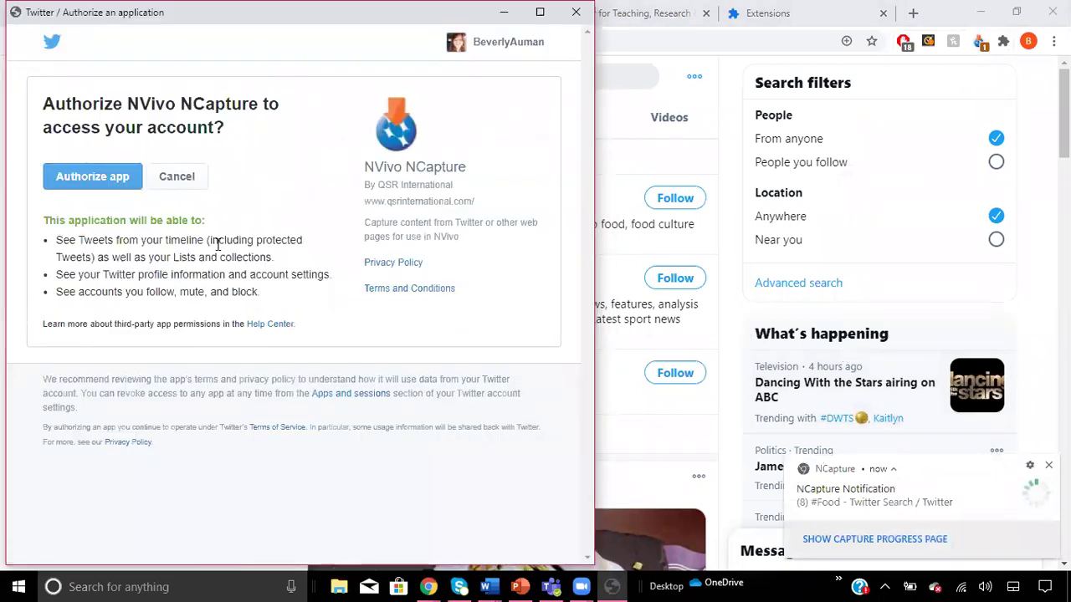
pyautogui.click(93, 187)
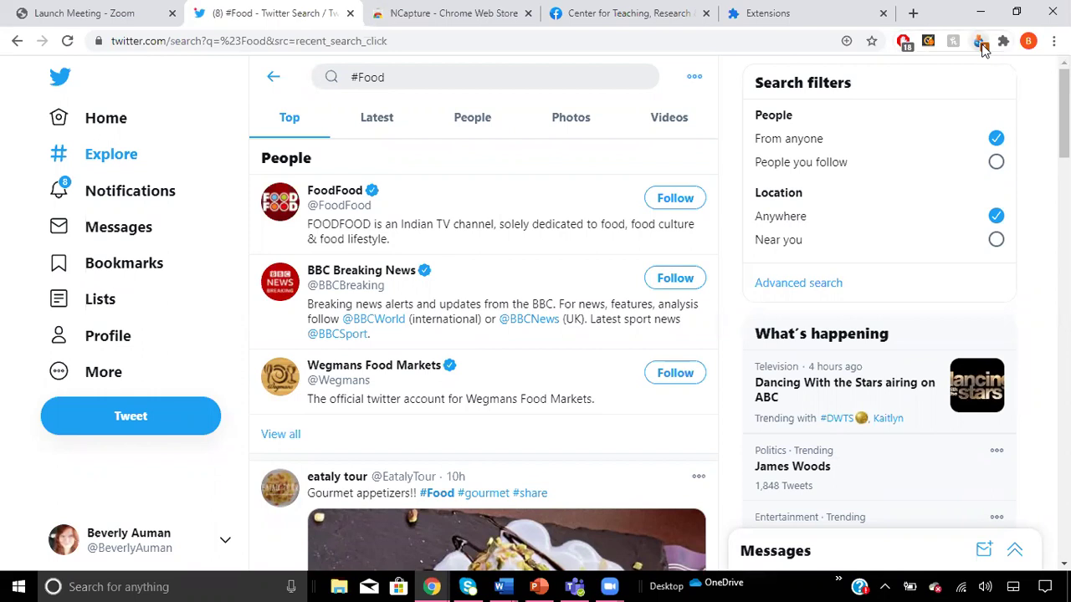
pyautogui.click(981, 44)
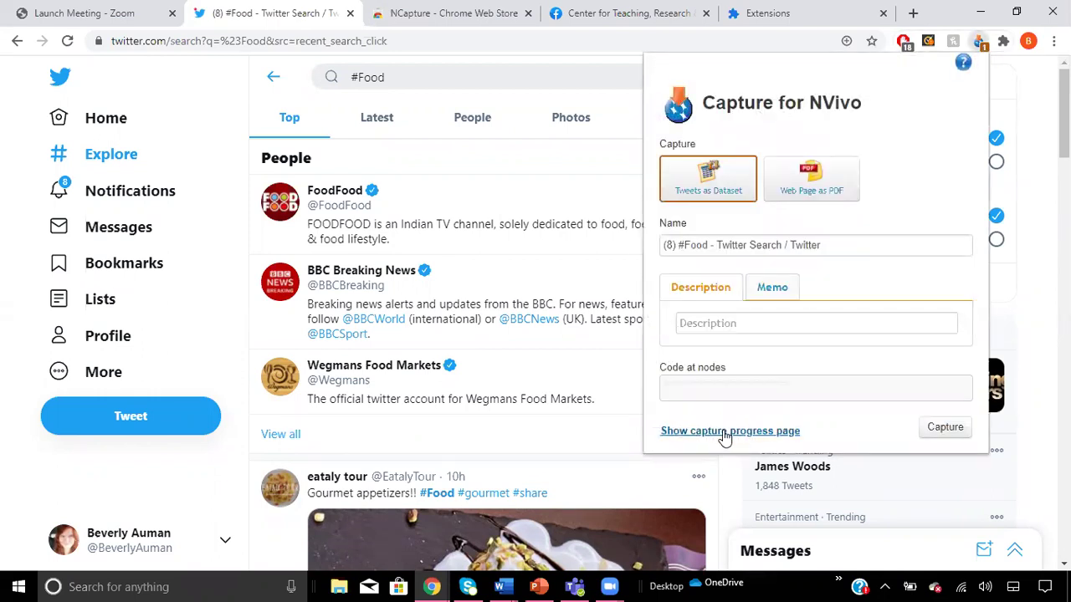
pyautogui.click(723, 431)
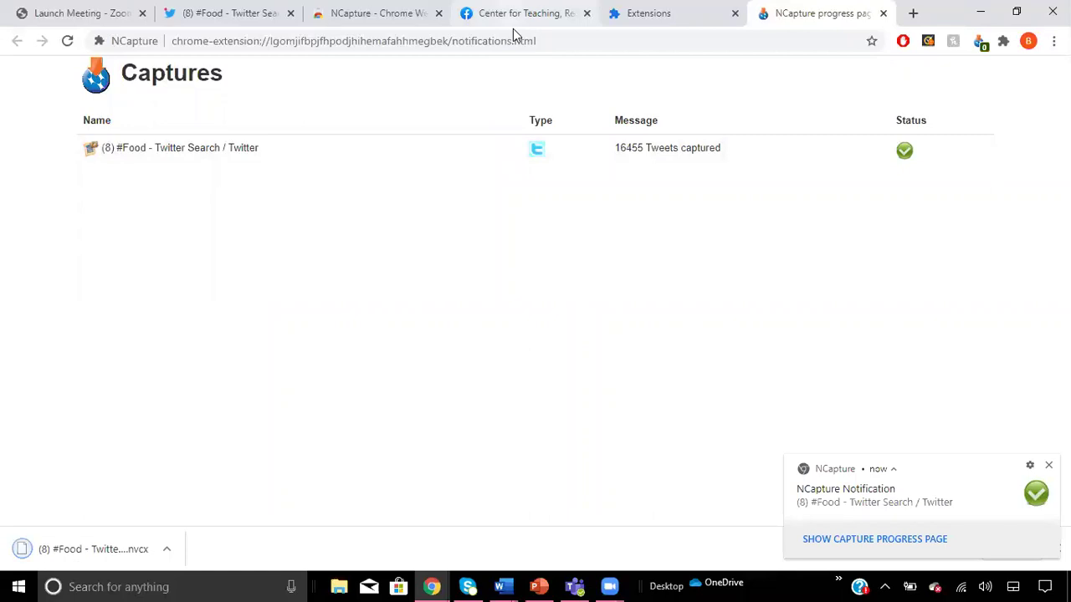
# Examine the NCapture options offered for the Center for Teaching, Research & Learning Facebook page, then dismiss them
pyautogui.click(513, 23)
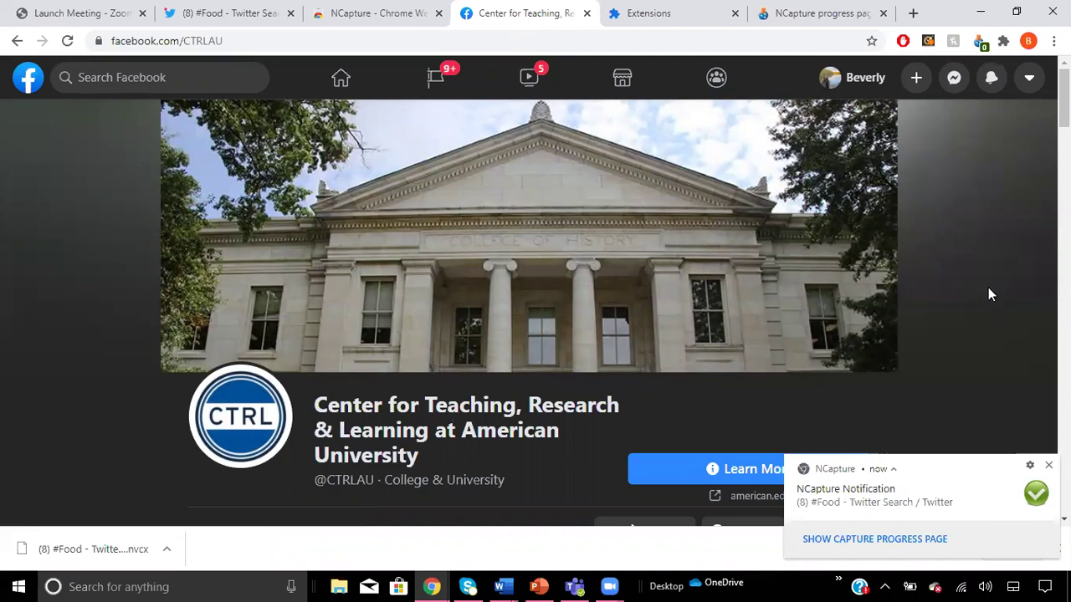
pyautogui.scroll(-1, 988, 294)
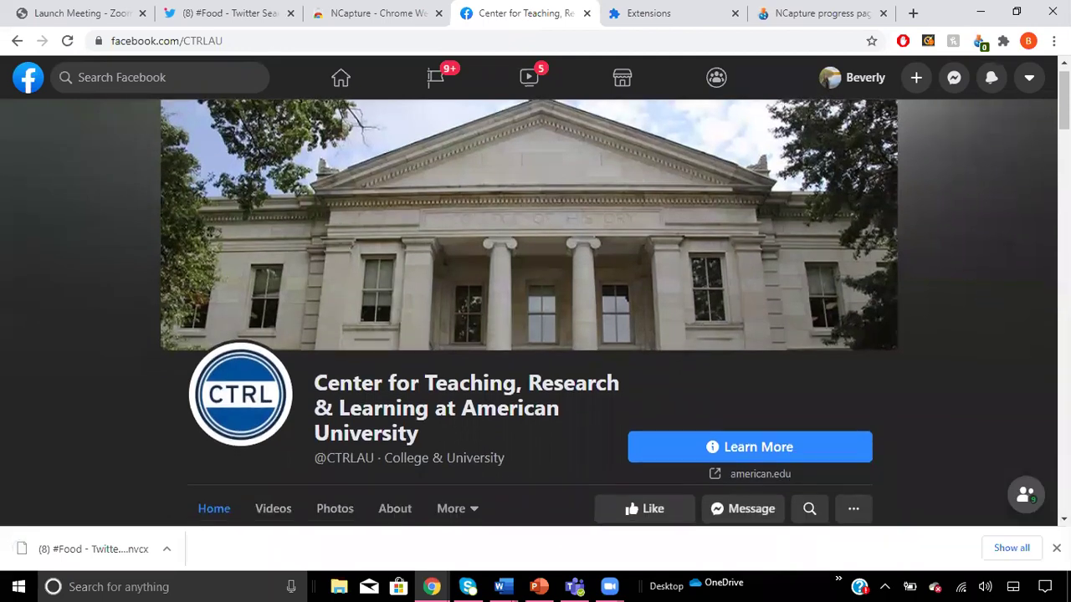
pyautogui.scroll(-1, 988, 293)
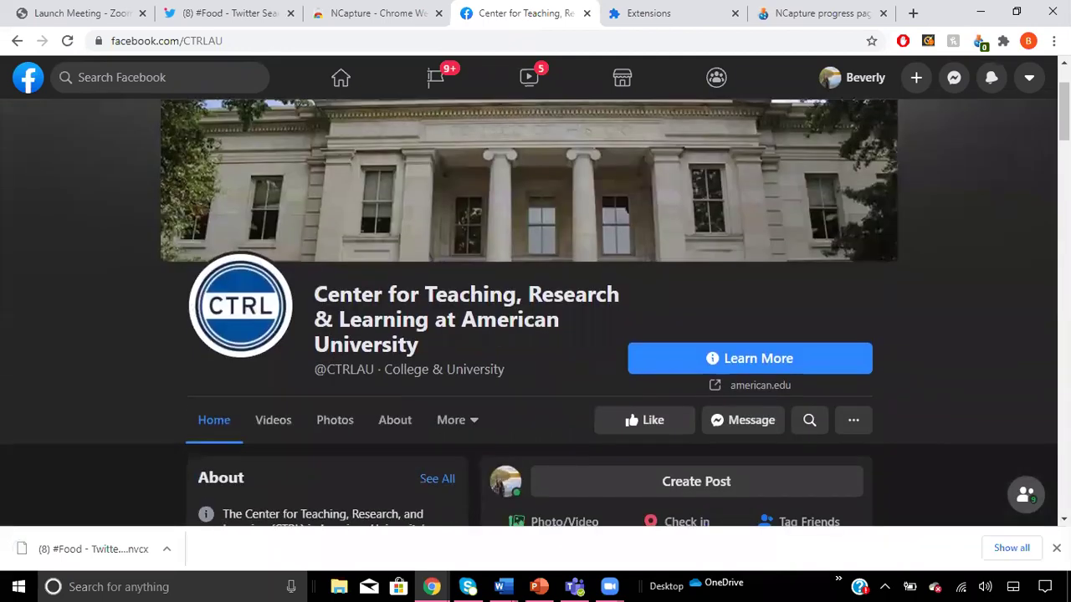
pyautogui.click(1054, 40)
pyautogui.click(1054, 41)
pyautogui.click(979, 44)
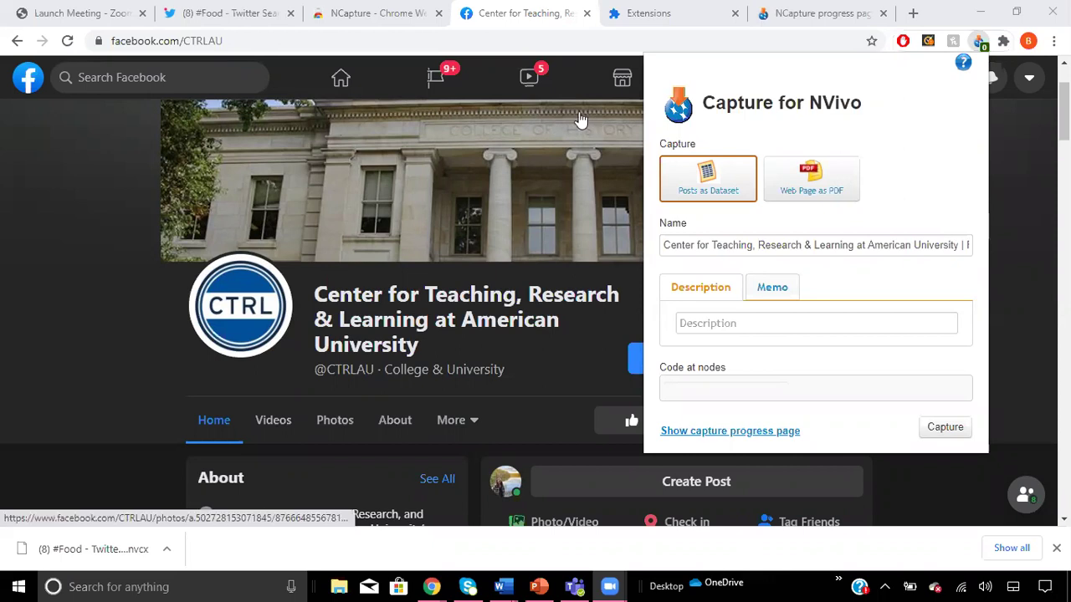
pyautogui.click(483, 148)
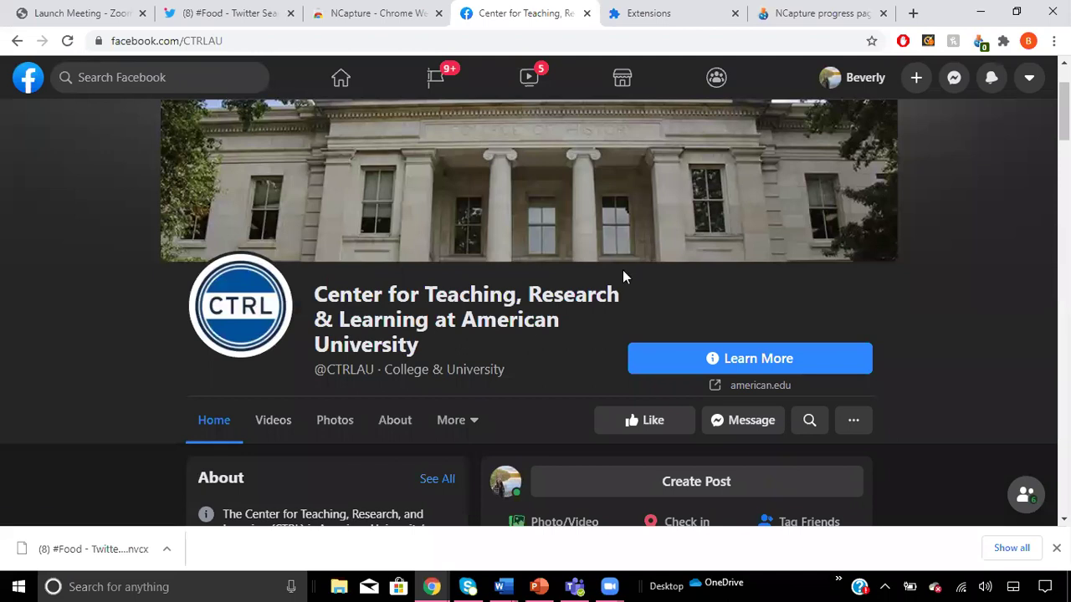
# Switch to the PowerPoint presentation and start the slide show from the current "Video 1:" slide
pyautogui.rightClick(123, 548)
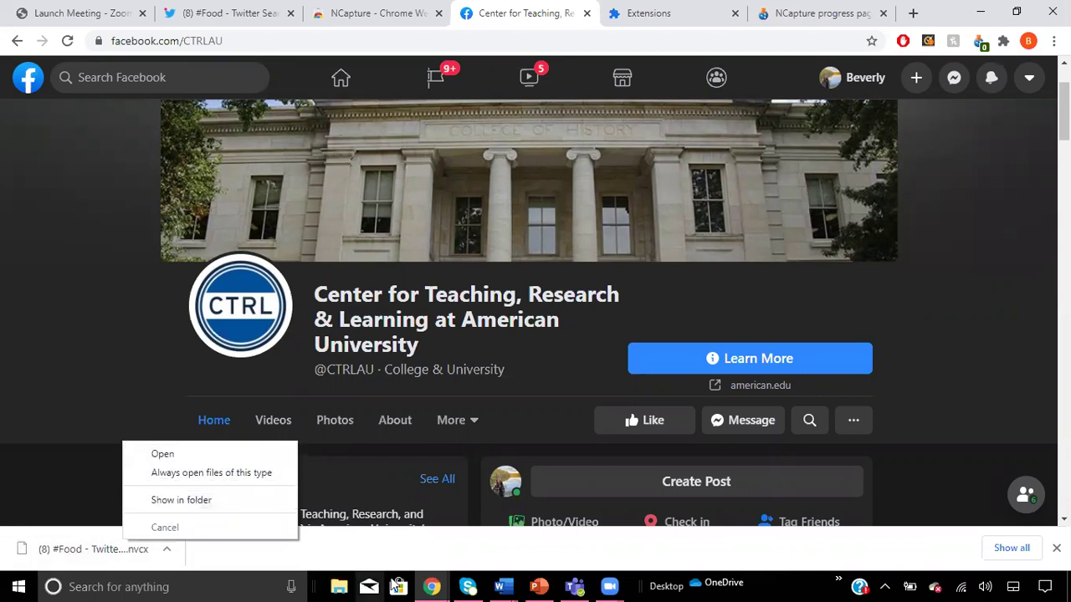
pyautogui.click(540, 585)
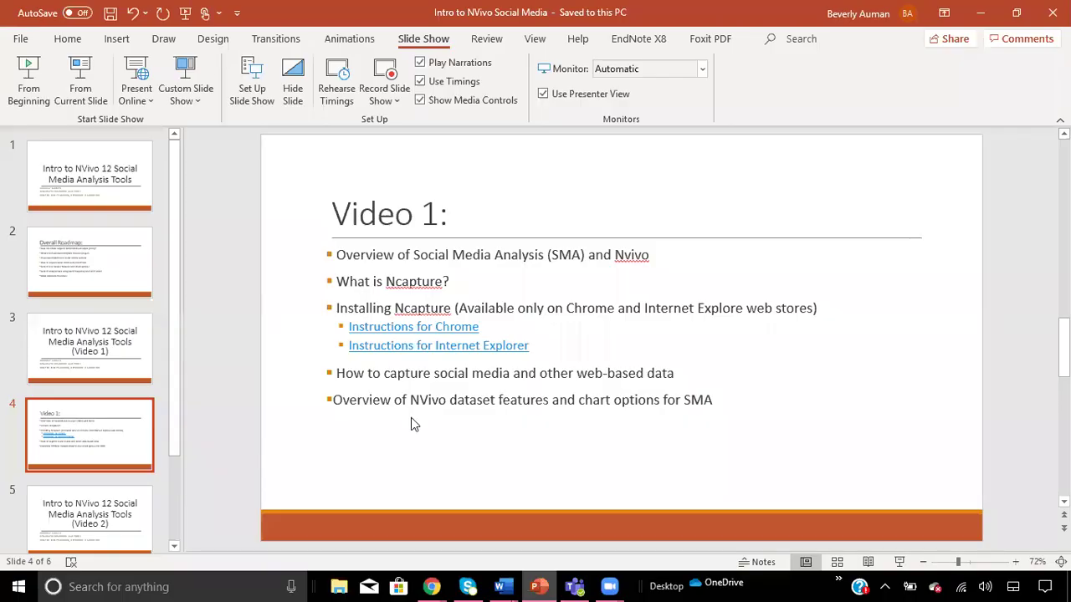
pyautogui.click(76, 79)
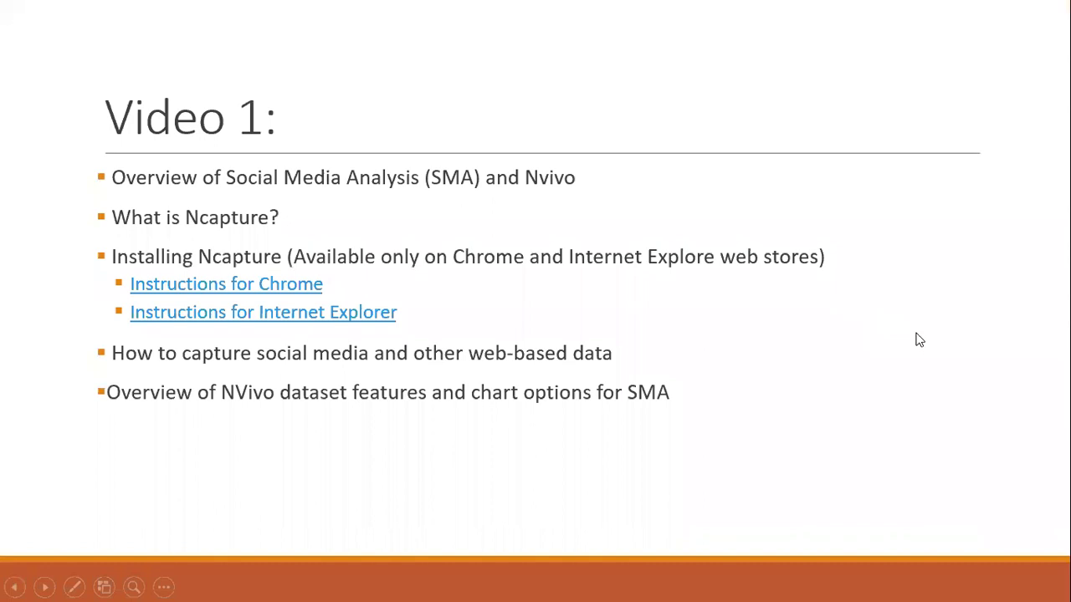